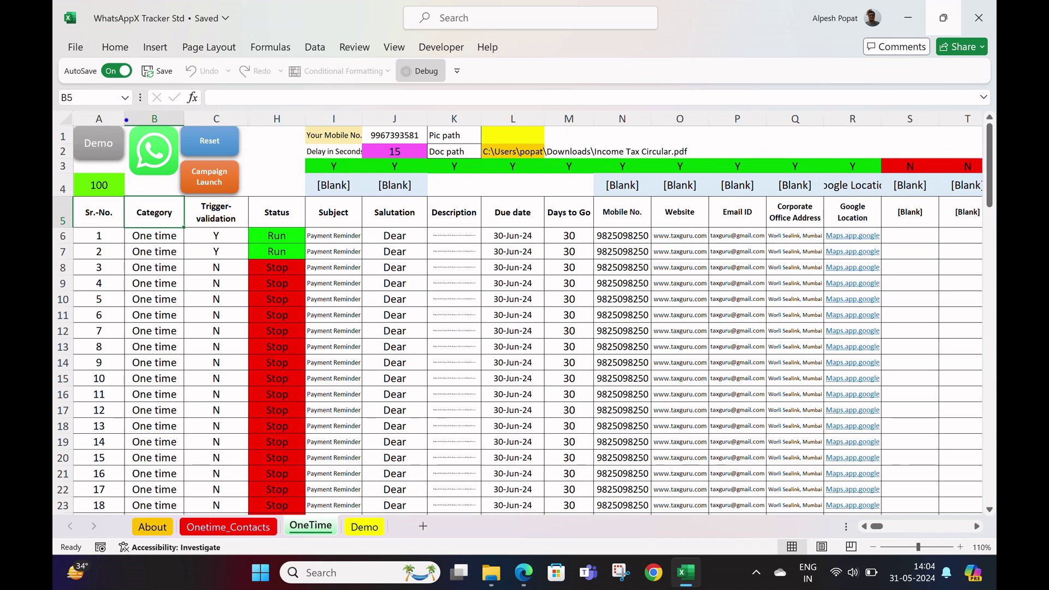
Run the WhatsApp macro button on the OneTime sheet to start the reminder campaign
left_click_drag(127, 119, 184, 187)
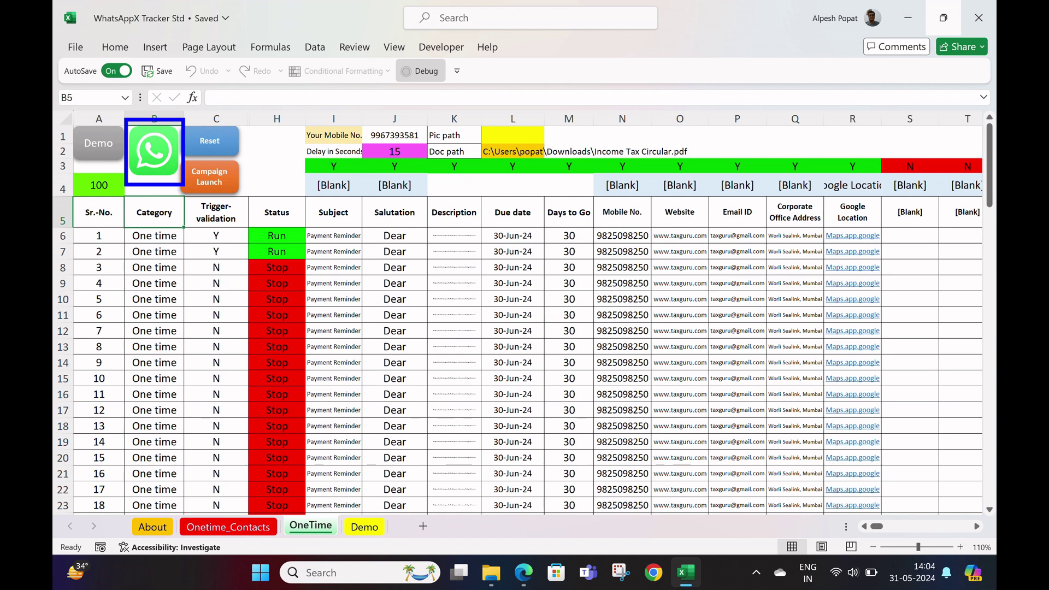
key("Escape")
left_click(153, 156)
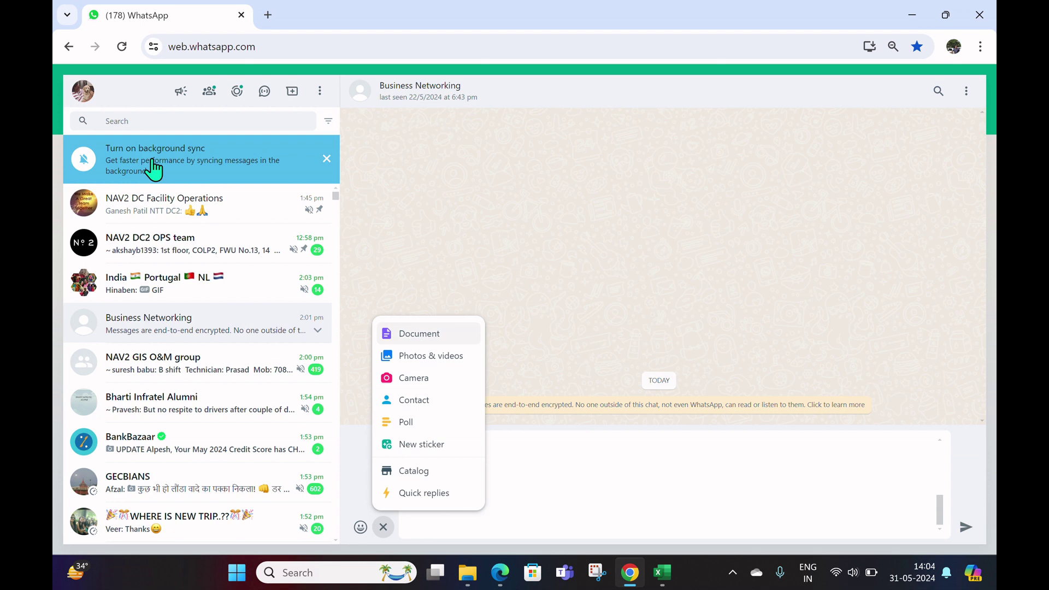
Attach the Income Tax Circular PDF and send it with the first customer's reminder
key("Return")
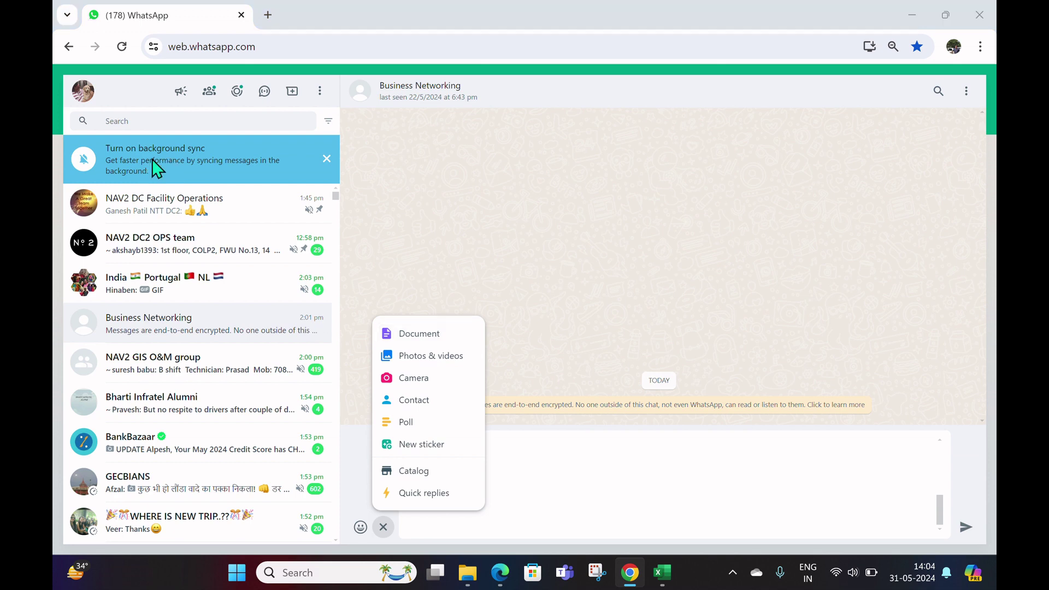
type("C:\\Users\\popat\\Downloads\\Income Tax Circular.pdf")
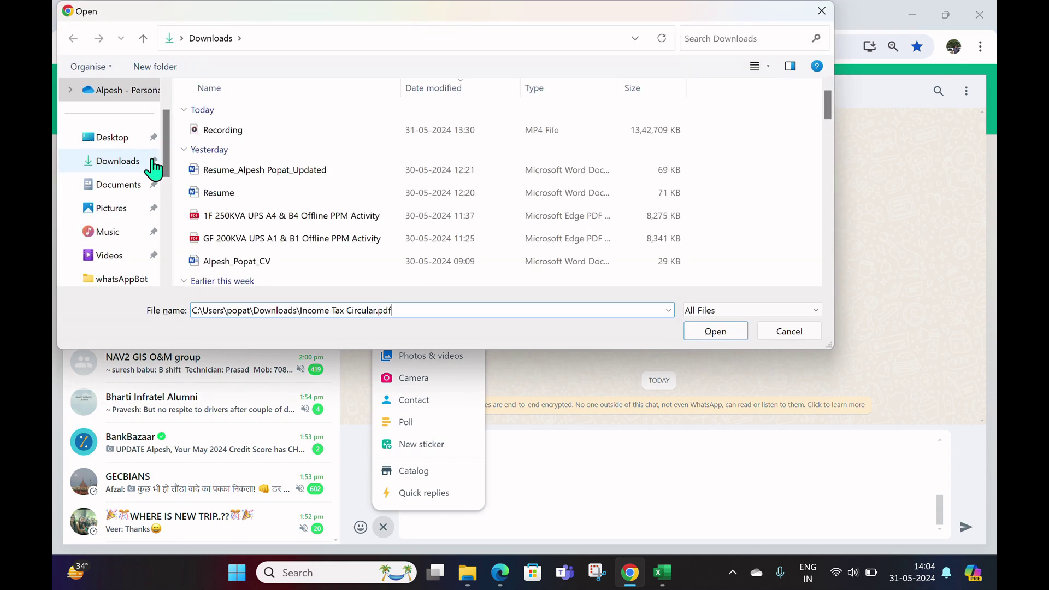
key("Return")
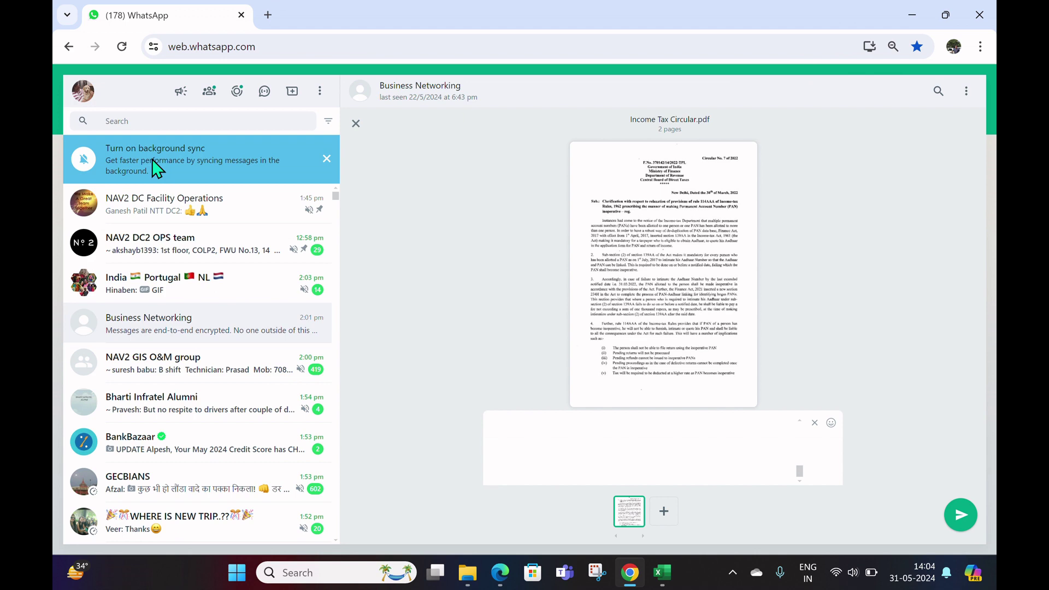
key("Return")
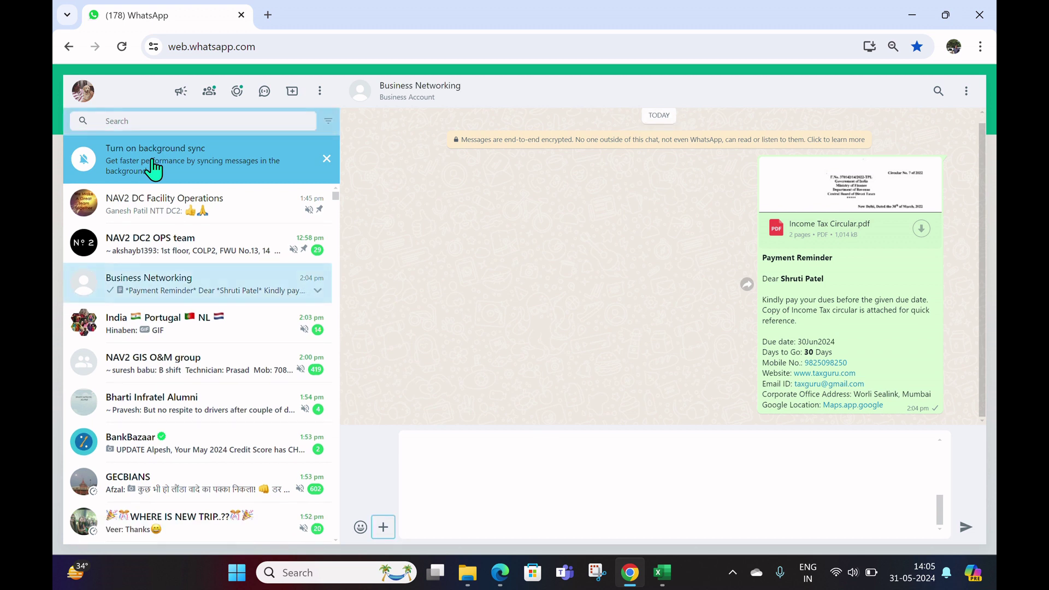
Attach the Income Tax Circular PDF and send the second customer's reminder
key("Return")
key("Down")
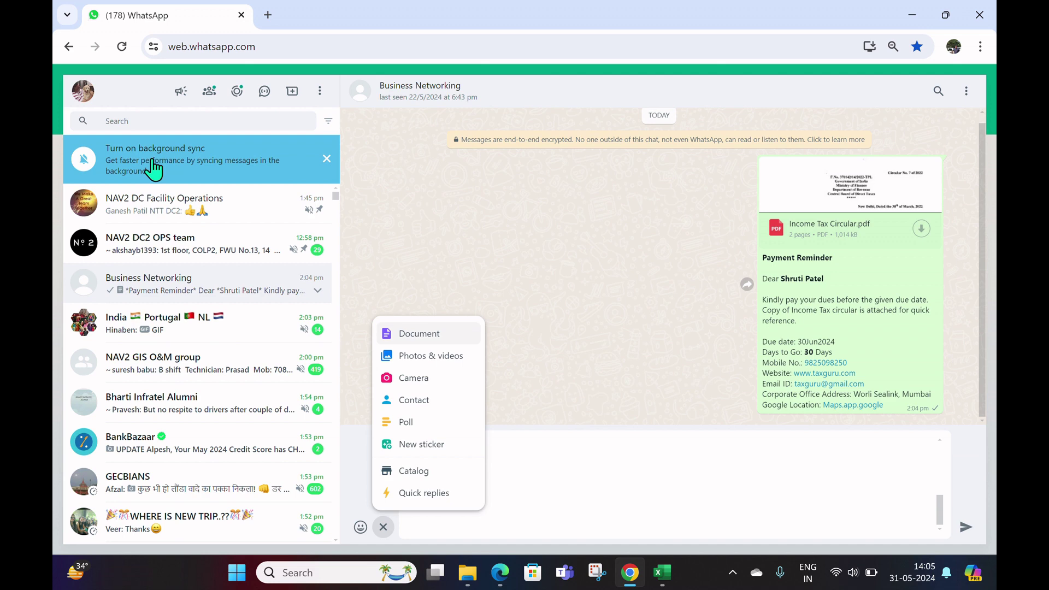
key("Return")
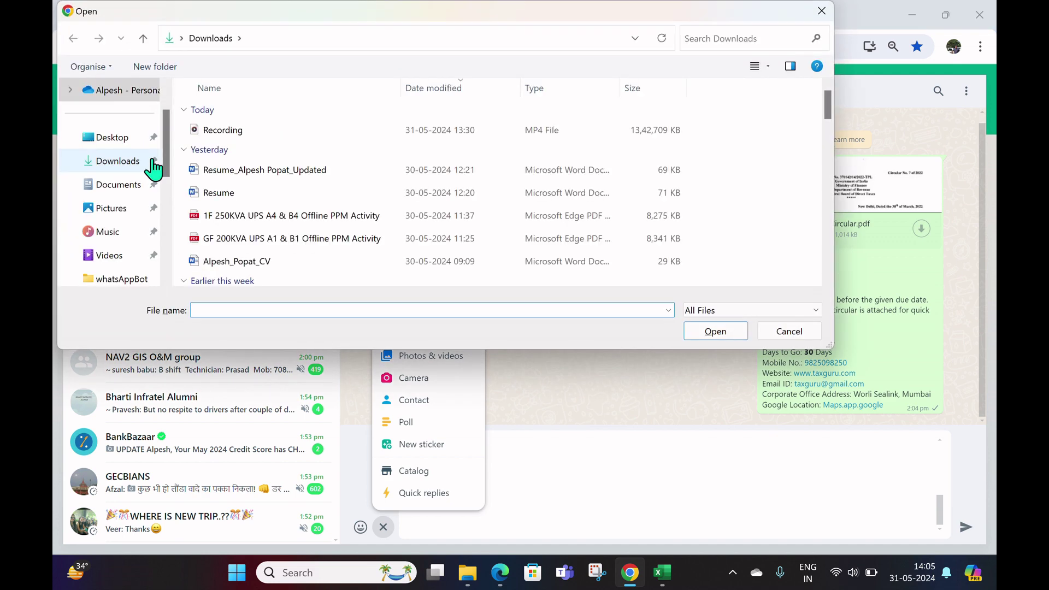
type("C:\\Users\\popat\\Downloads\\Income Tax Circular.pdf")
key("Return")
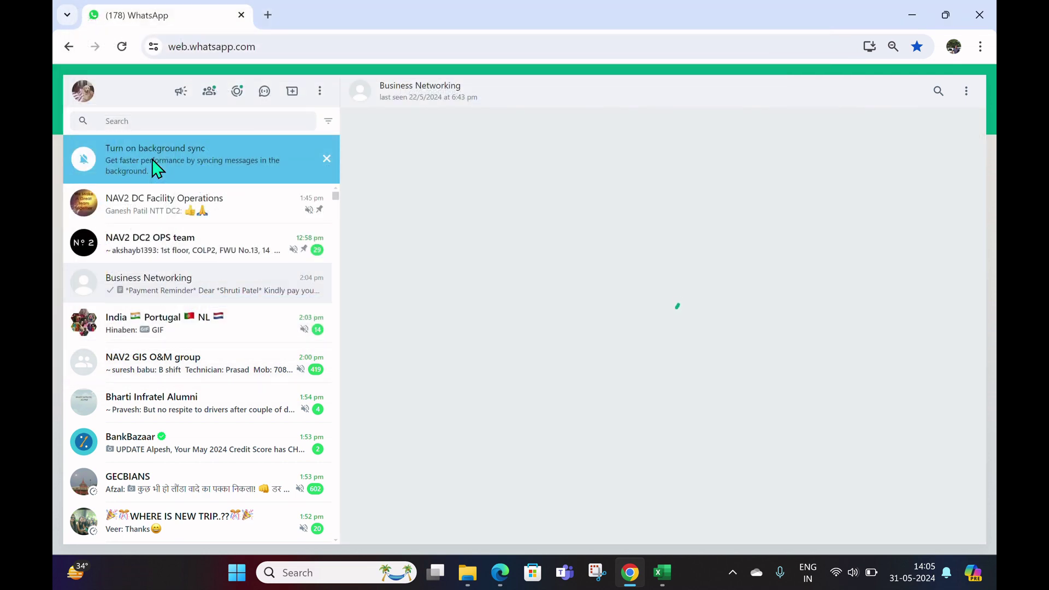
key("Return")
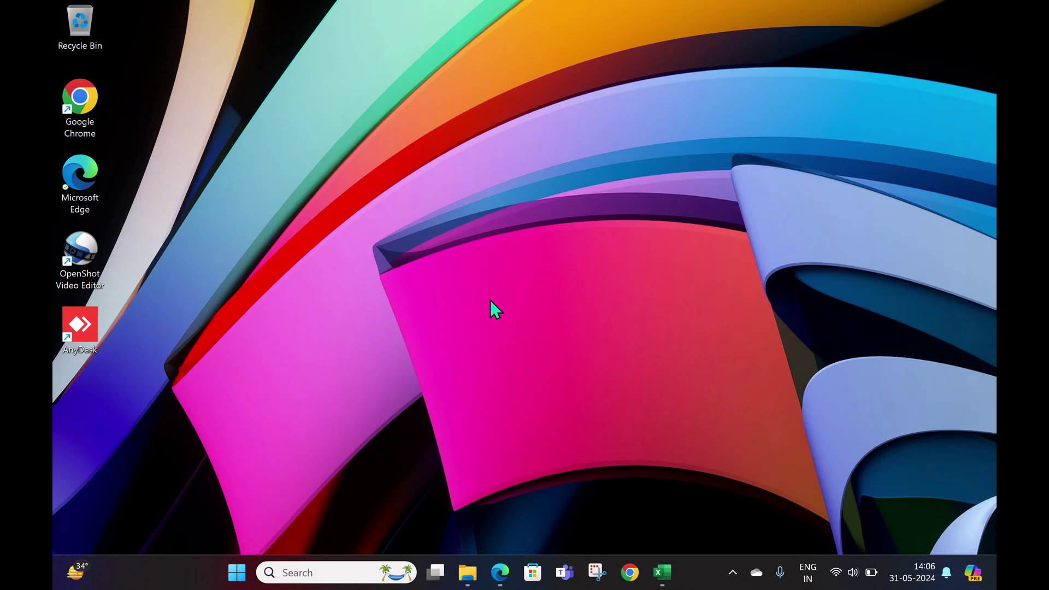
Reopen Chrome and load WhatsApp Web from the New Tab bookmark
left_click(629, 574)
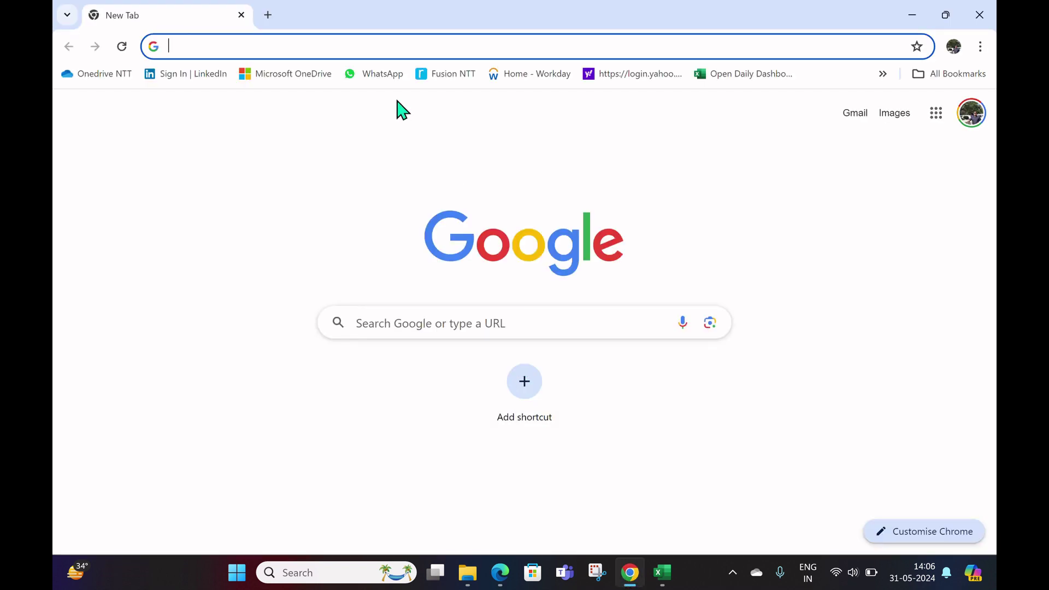
left_click(393, 81)
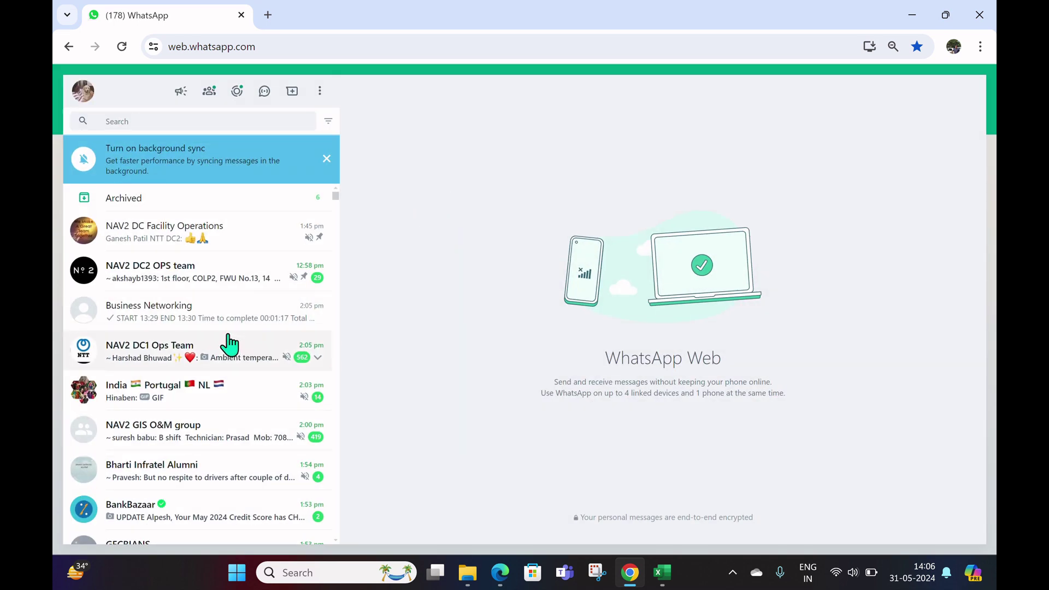
left_click(230, 326)
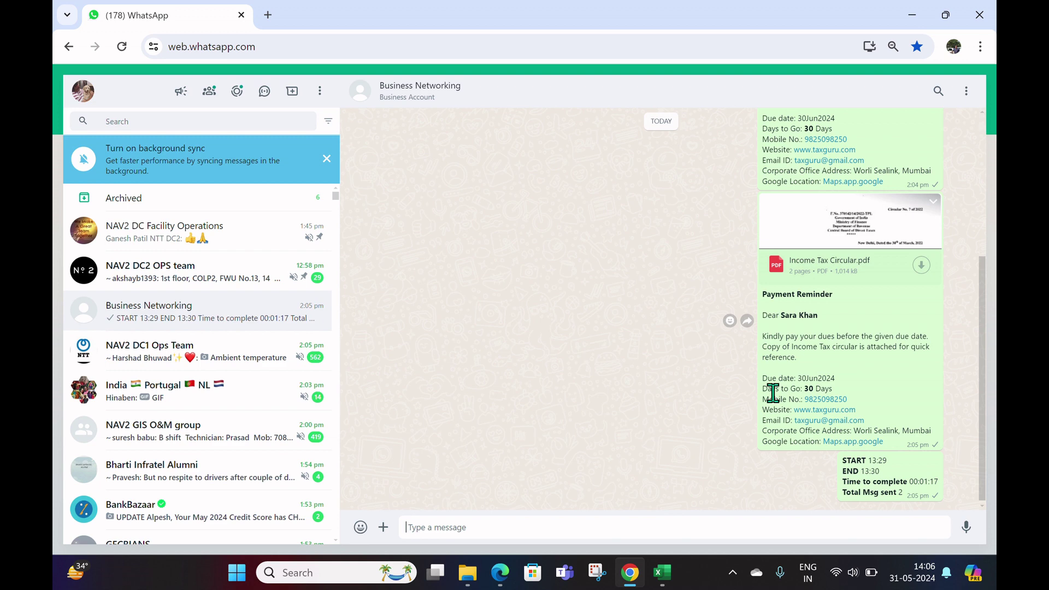
scroll(771, 402, "up", 3)
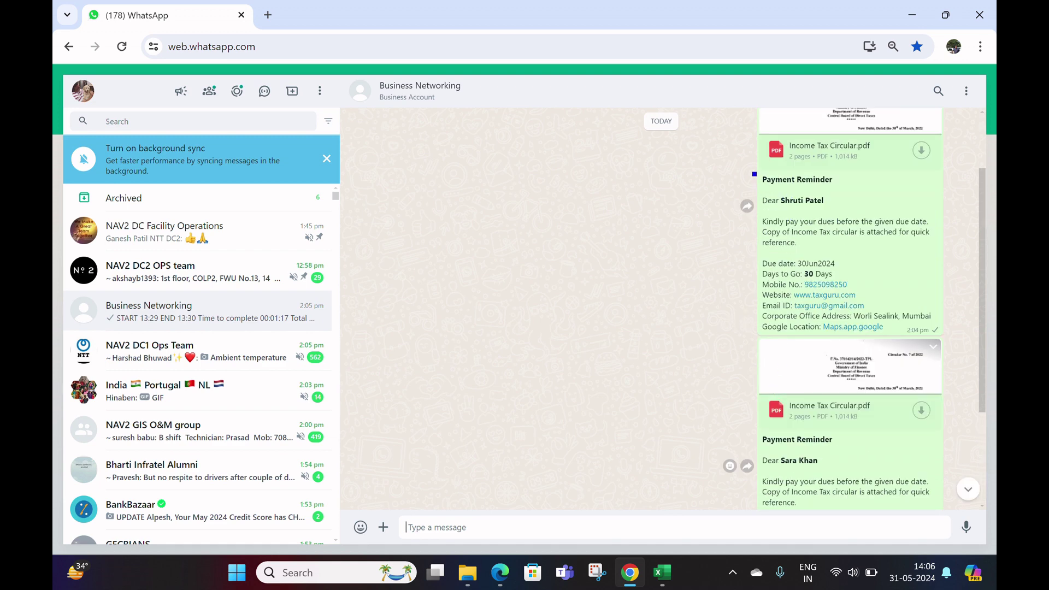
mouse_move(753, 174)
left_mouse_down()
mouse_move(826, 203)
mouse_move(855, 193)
left_mouse_up()
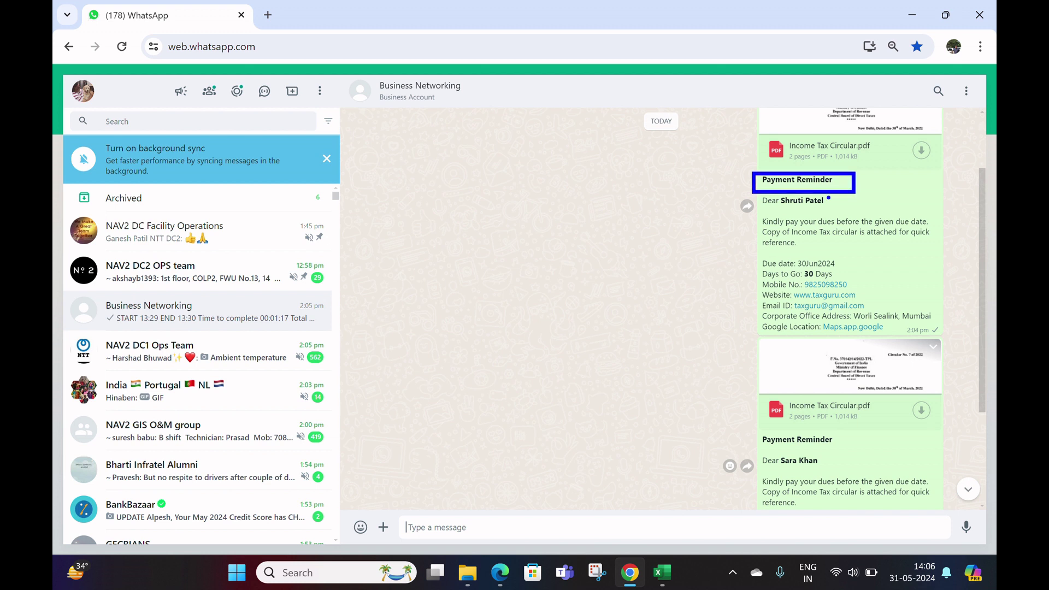
left_click_drag(756, 200, 844, 217)
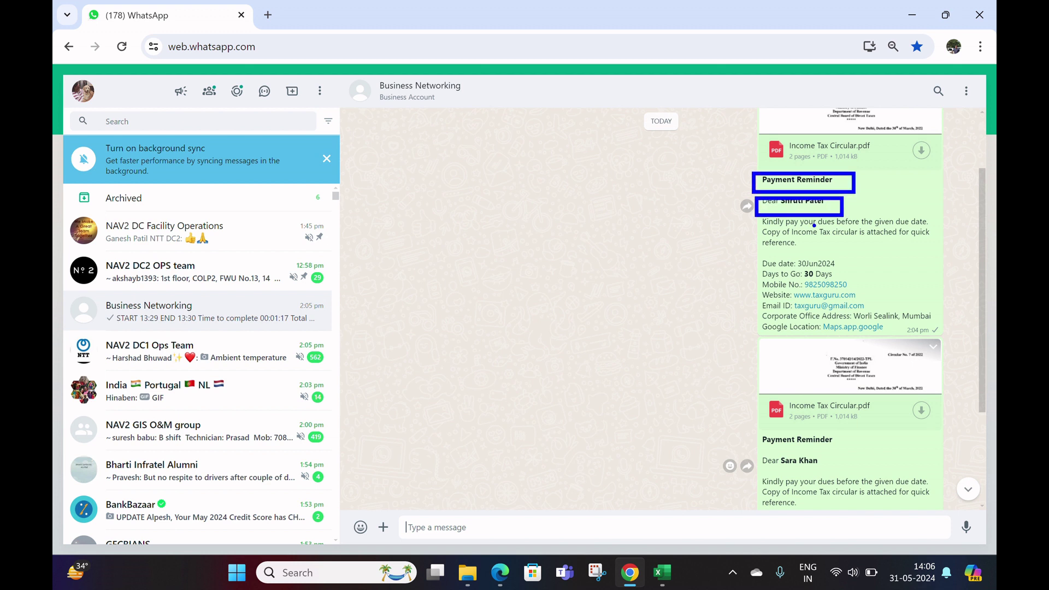
mouse_move(764, 223)
left_mouse_down()
mouse_move(825, 252)
mouse_move(939, 251)
left_mouse_up()
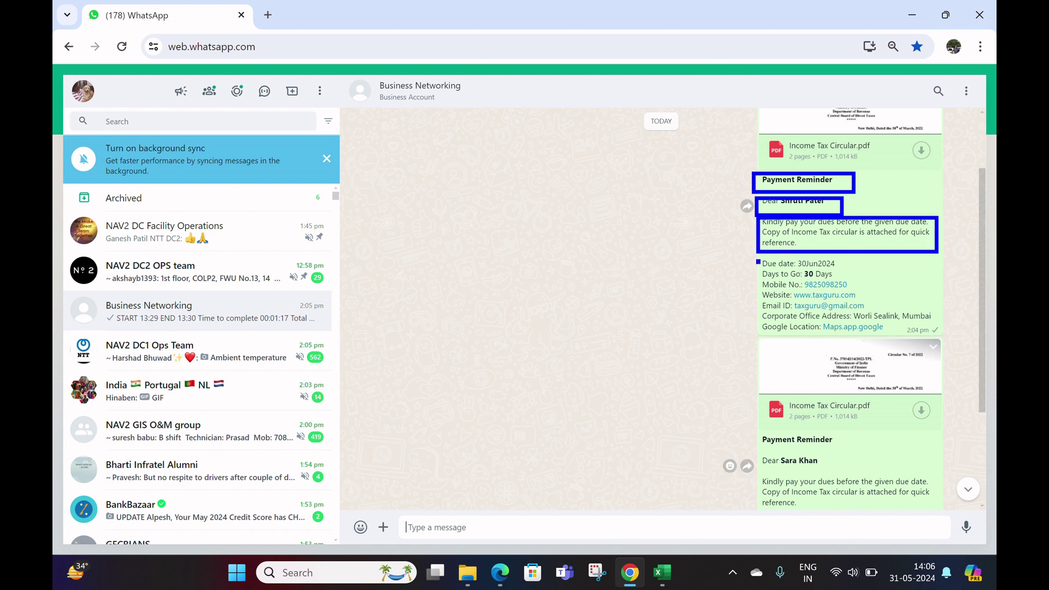
mouse_move(759, 262)
left_mouse_down()
mouse_move(824, 331)
mouse_move(946, 337)
left_mouse_up()
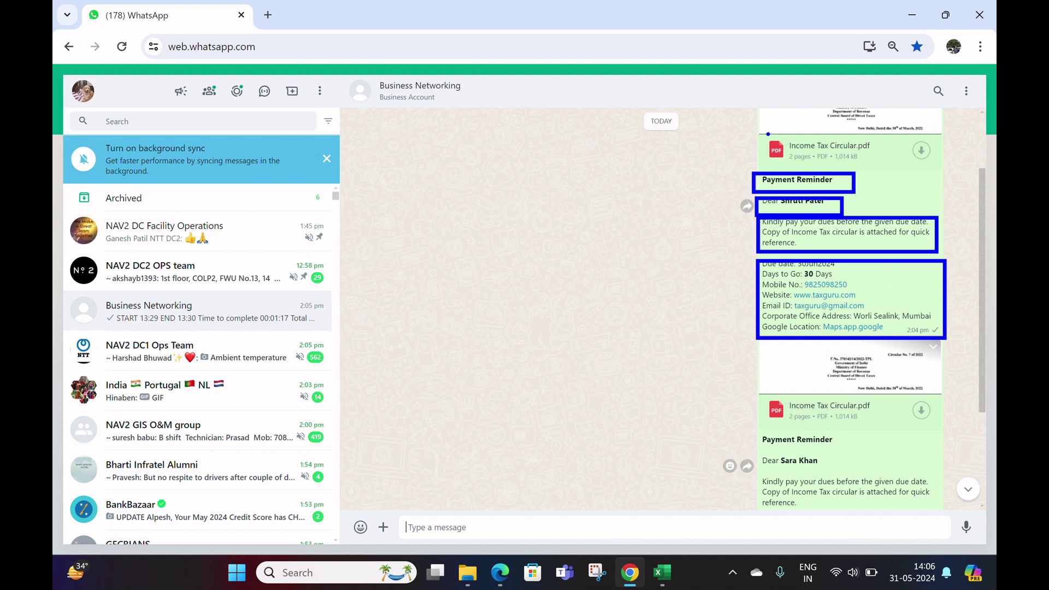
mouse_move(761, 132)
left_mouse_down()
mouse_move(781, 163)
mouse_move(948, 167)
left_mouse_up()
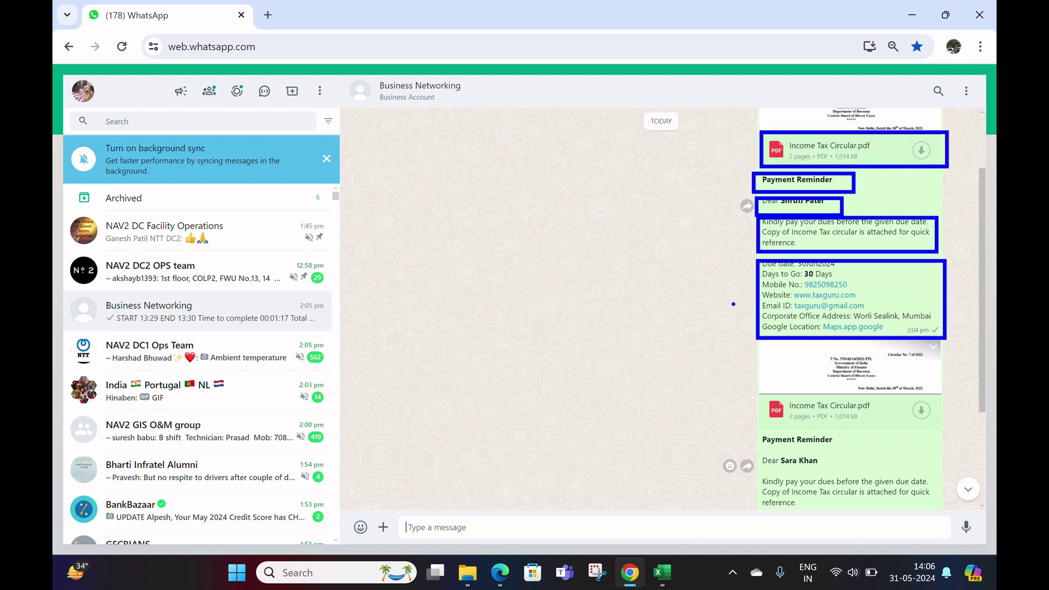
key("Escape")
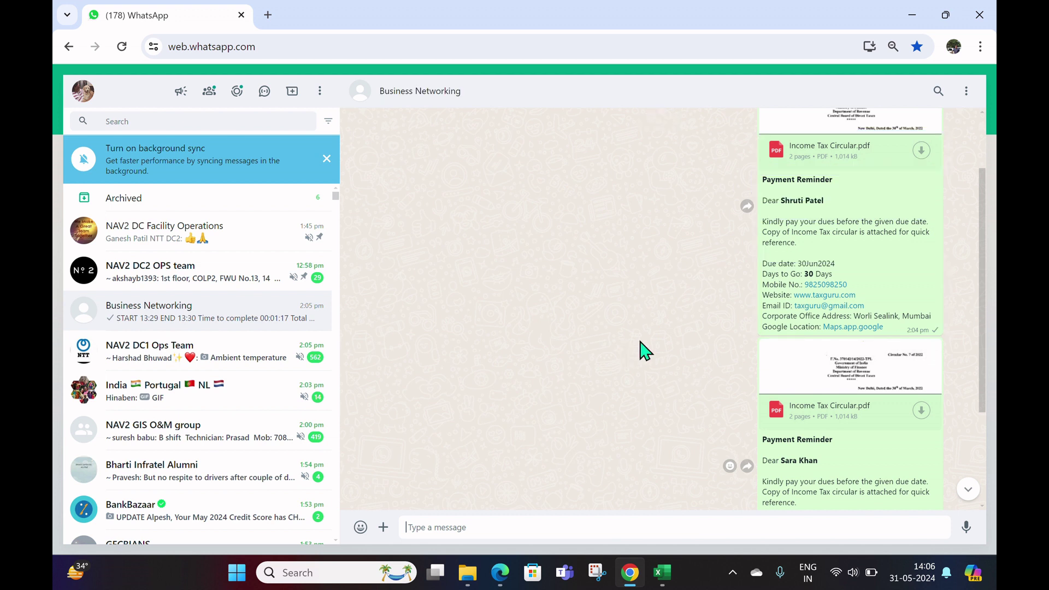
left_click_drag(987, 304, 980, 396)
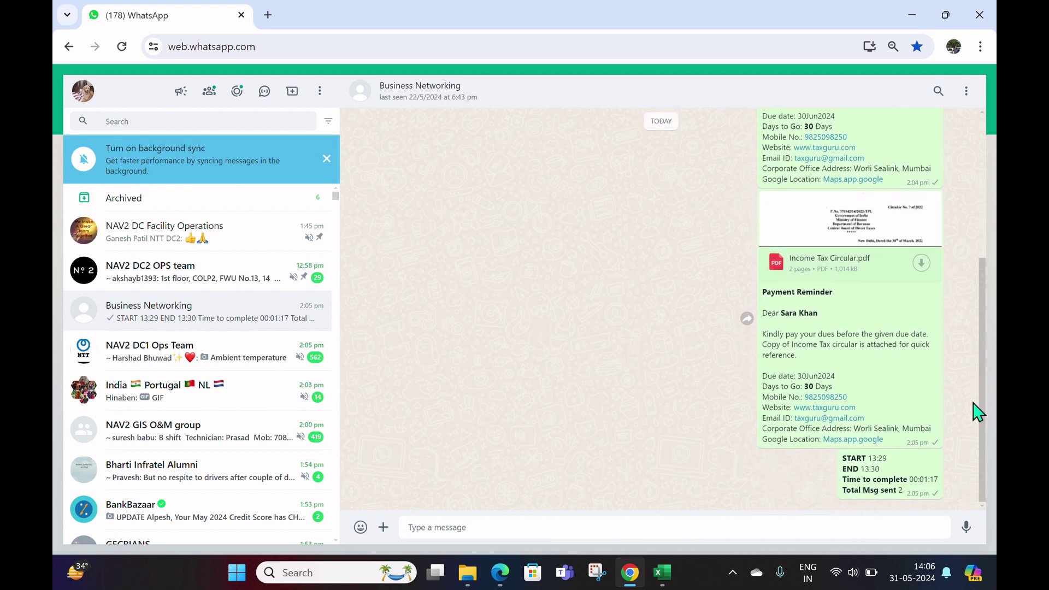
mouse_move(850, 361)
mouse_move(764, 199)
left_mouse_down()
mouse_move(927, 424)
mouse_move(956, 446)
left_mouse_up()
left_click_drag(833, 447, 967, 504)
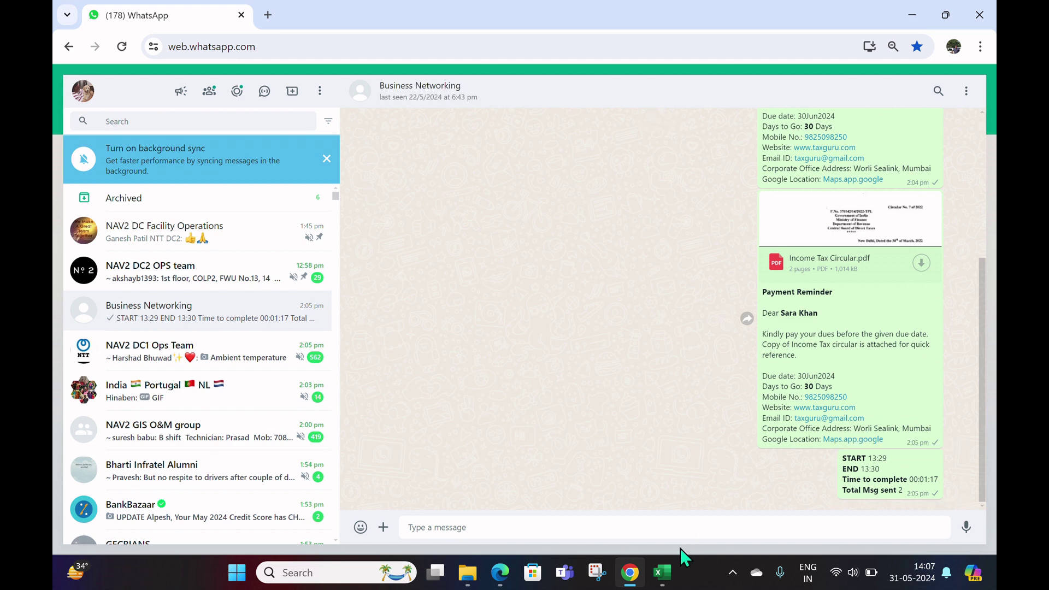
left_click(662, 573)
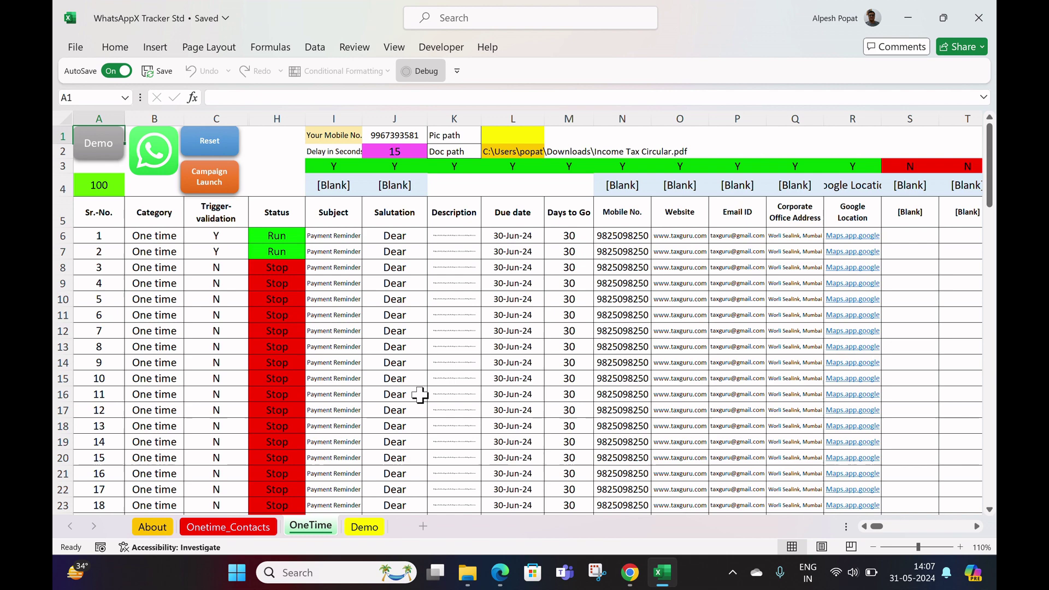
left_click(977, 526)
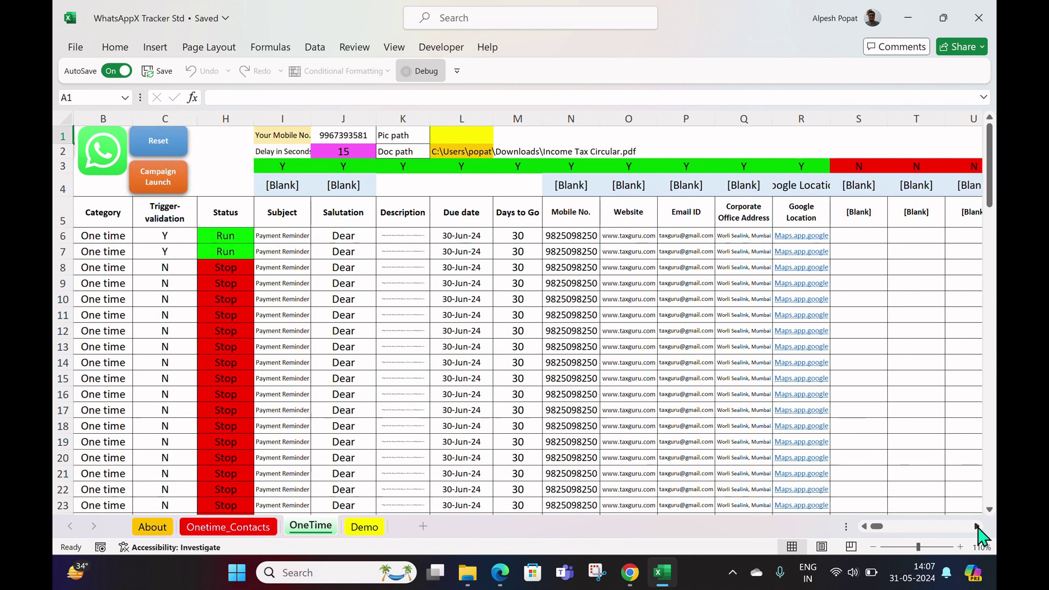
left_click(978, 526)
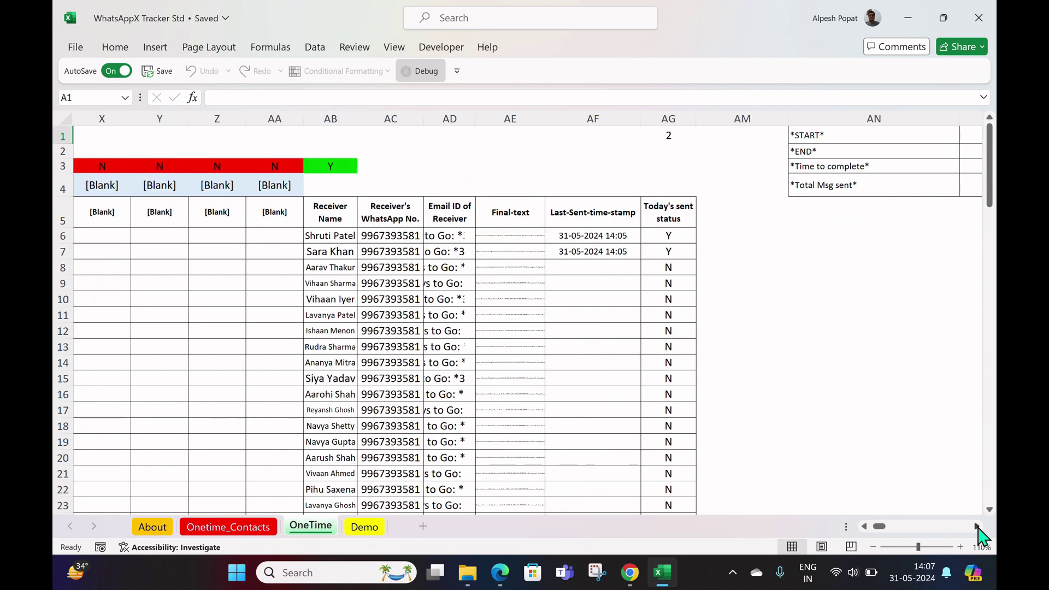
left_click(977, 525)
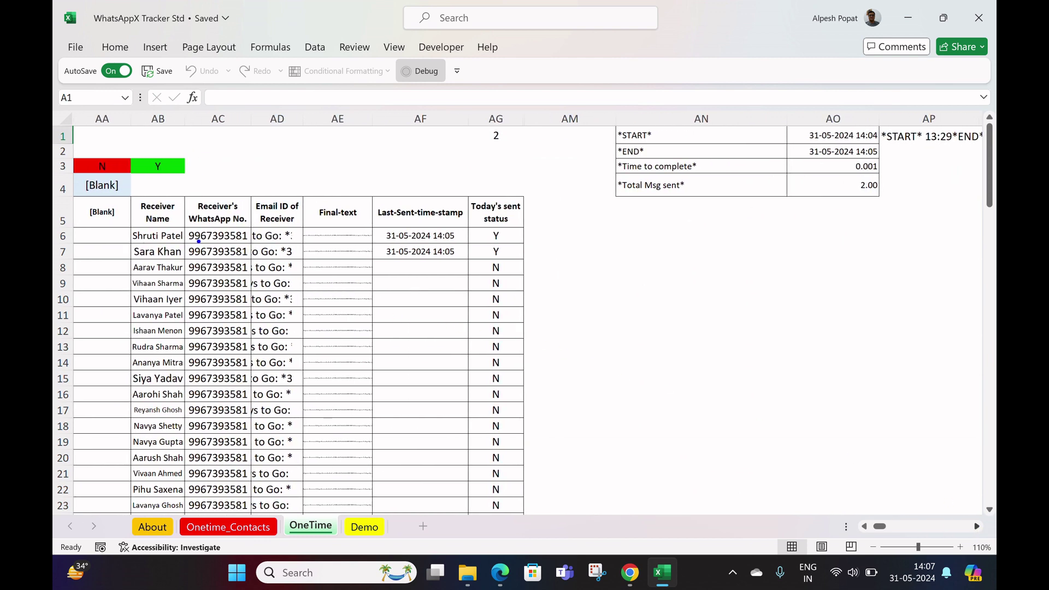
mouse_move(127, 198)
left_mouse_down()
mouse_move(140, 271)
mouse_move(554, 268)
left_mouse_up()
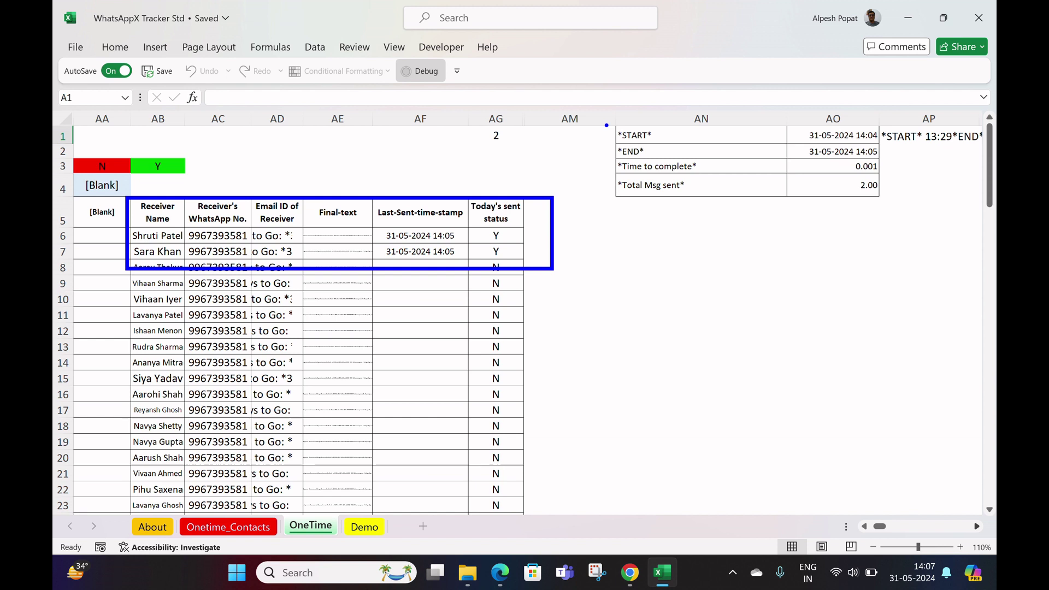
mouse_move(607, 124)
left_mouse_down()
mouse_move(645, 150)
mouse_move(779, 194)
mouse_move(892, 195)
left_mouse_up()
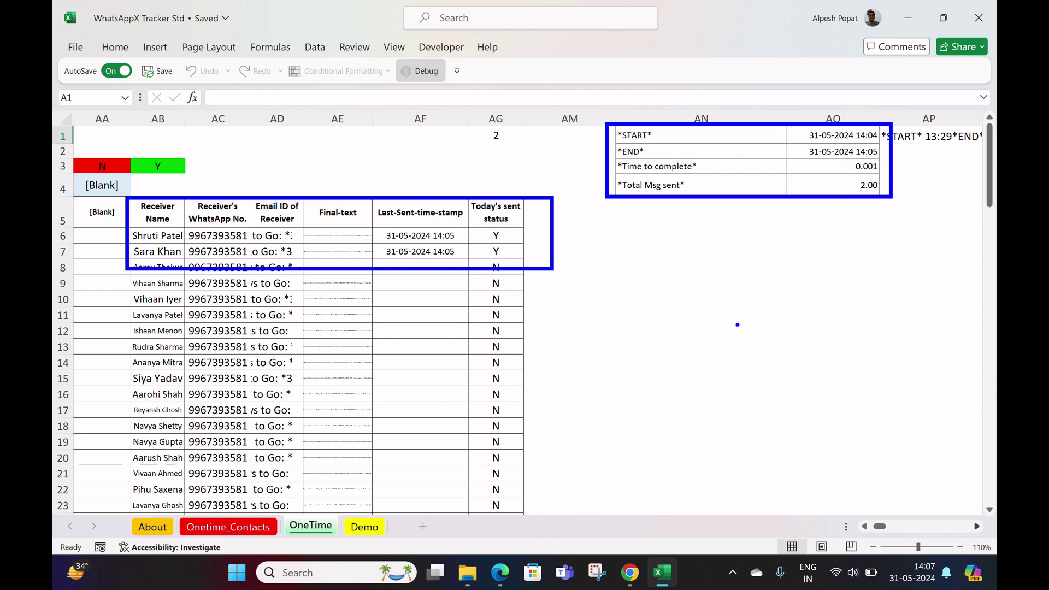
left_click_drag(881, 526, 874, 536)
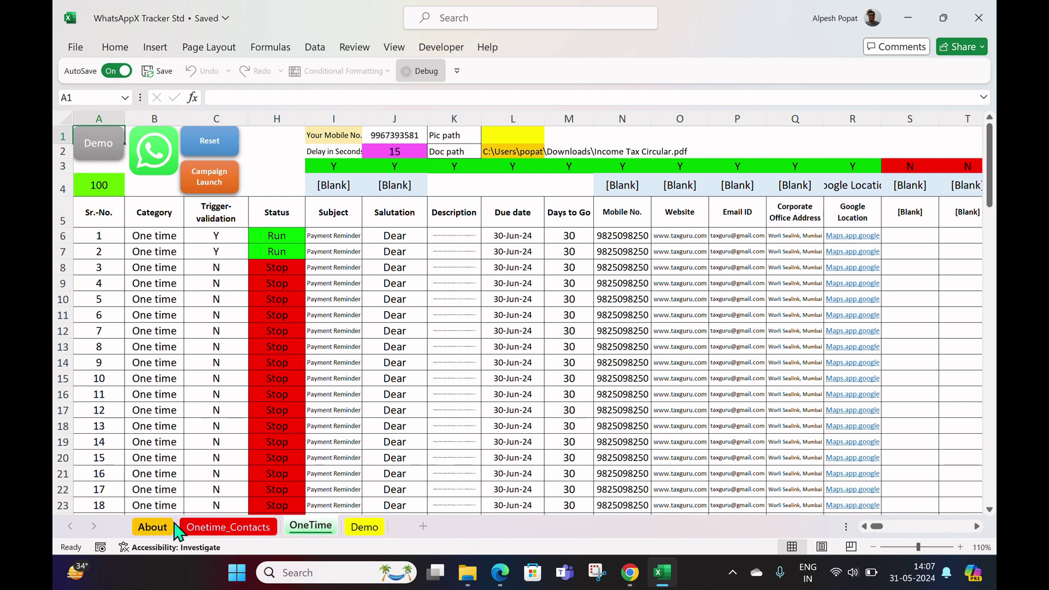
left_click(152, 528)
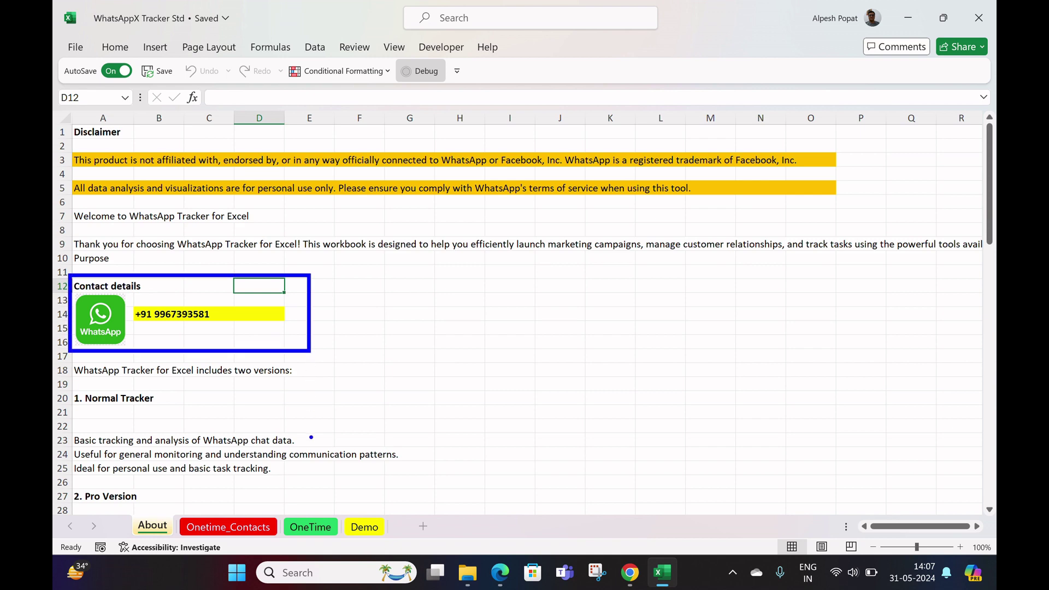
left_click(313, 527)
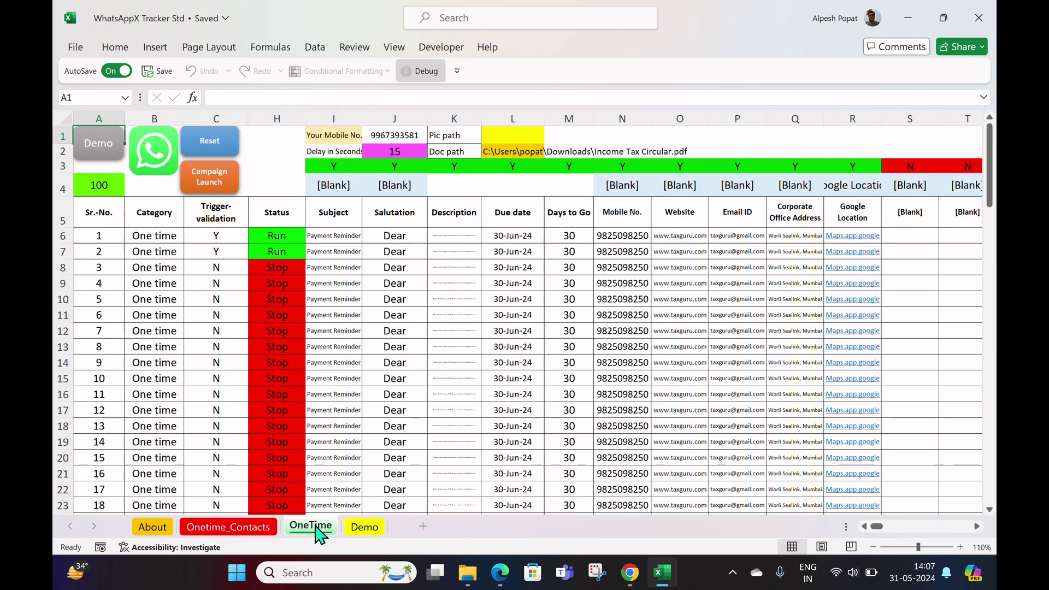